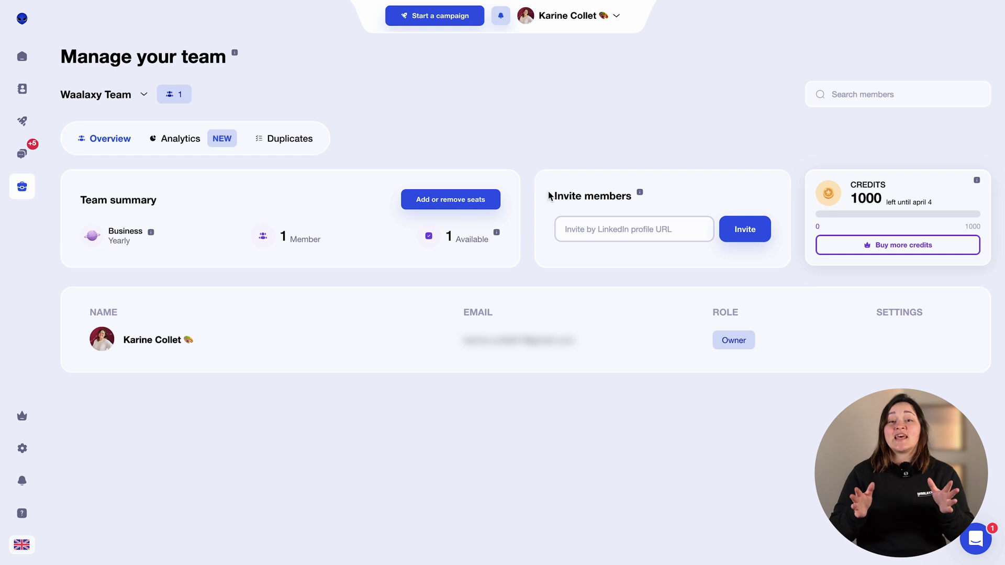
- Invite a teammate to the team by pasting their LinkedIn profile URL
left_click(578, 229)
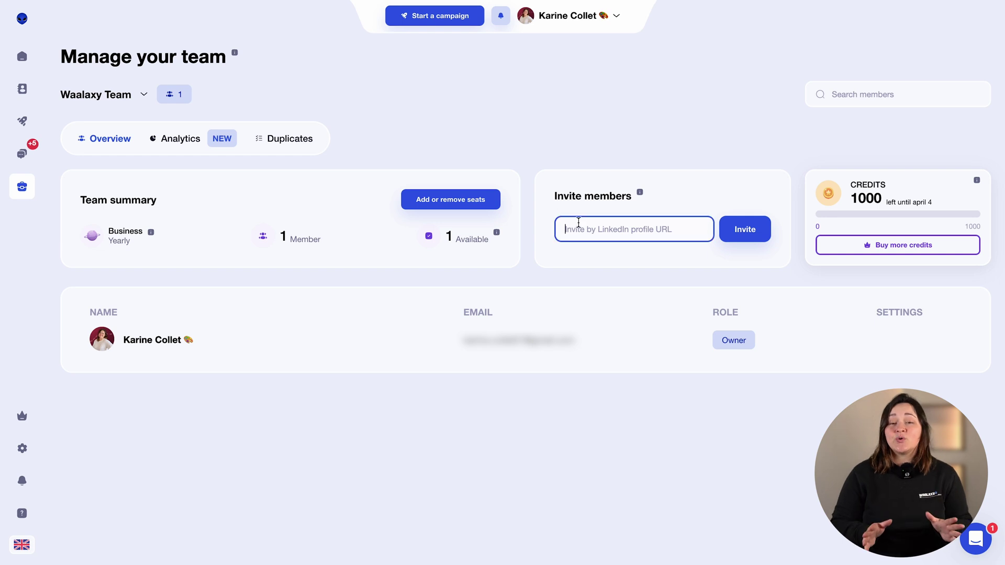
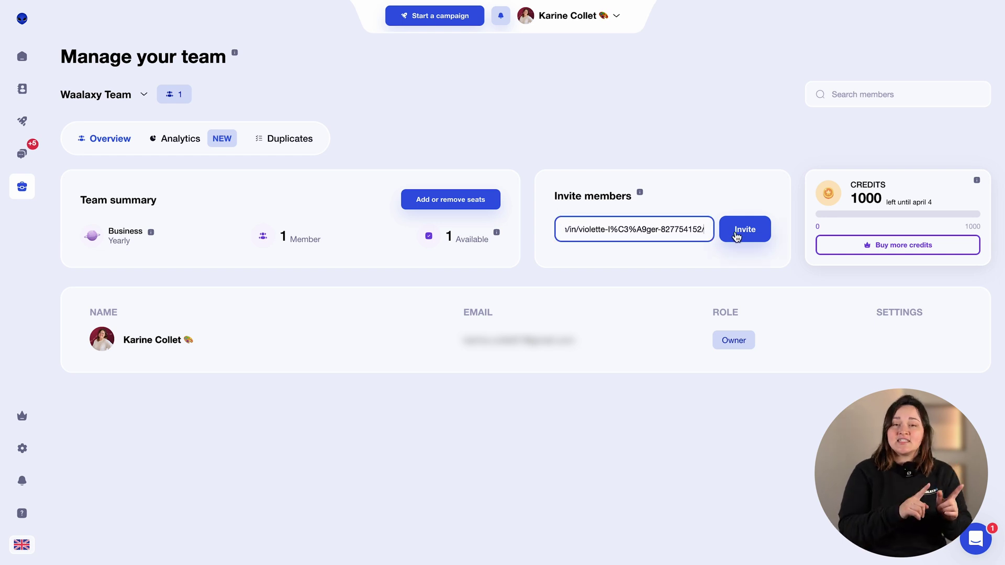
left_click(736, 236)
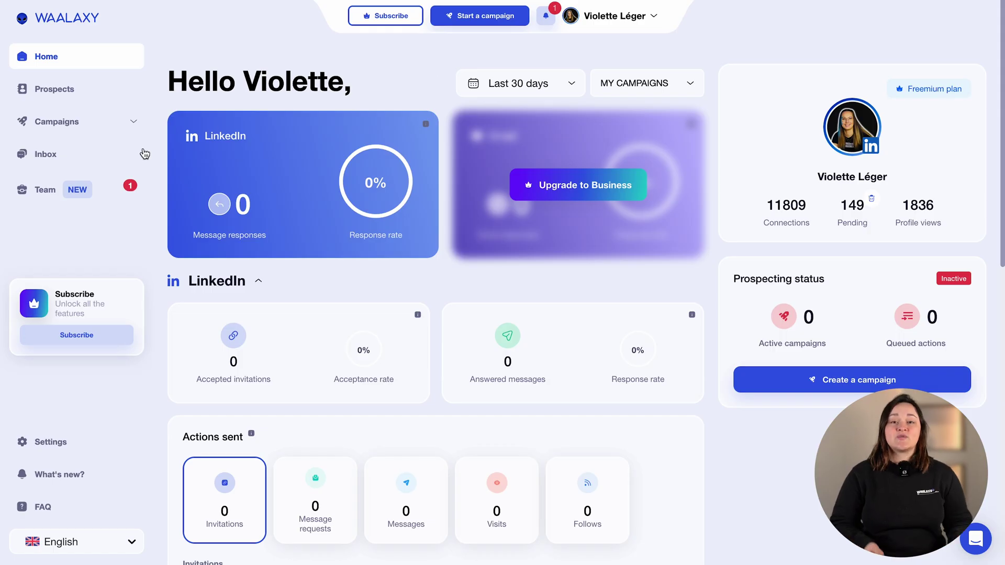
- On the invited account, go to Team and accept the pending team invitation
left_click(95, 190)
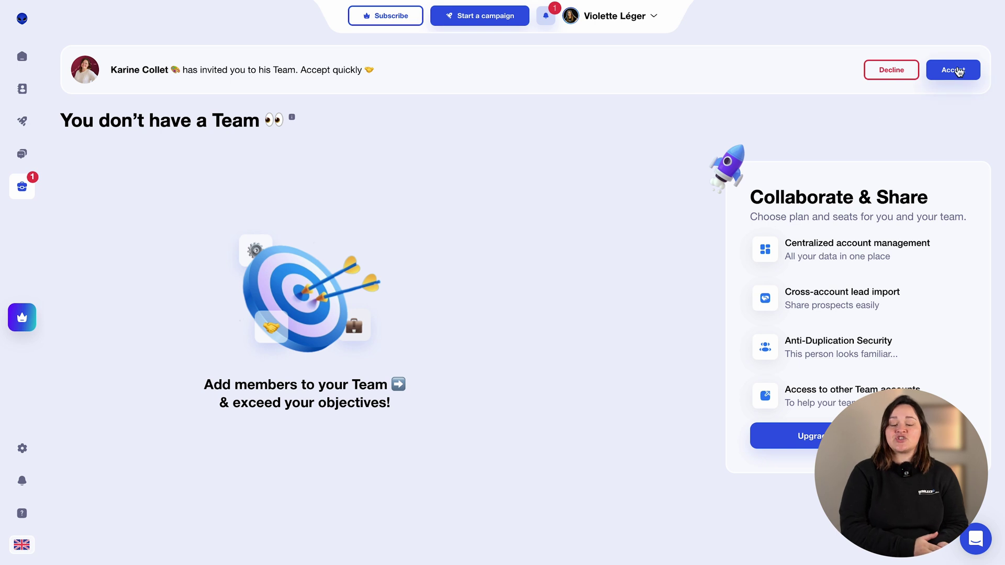
left_click(958, 70)
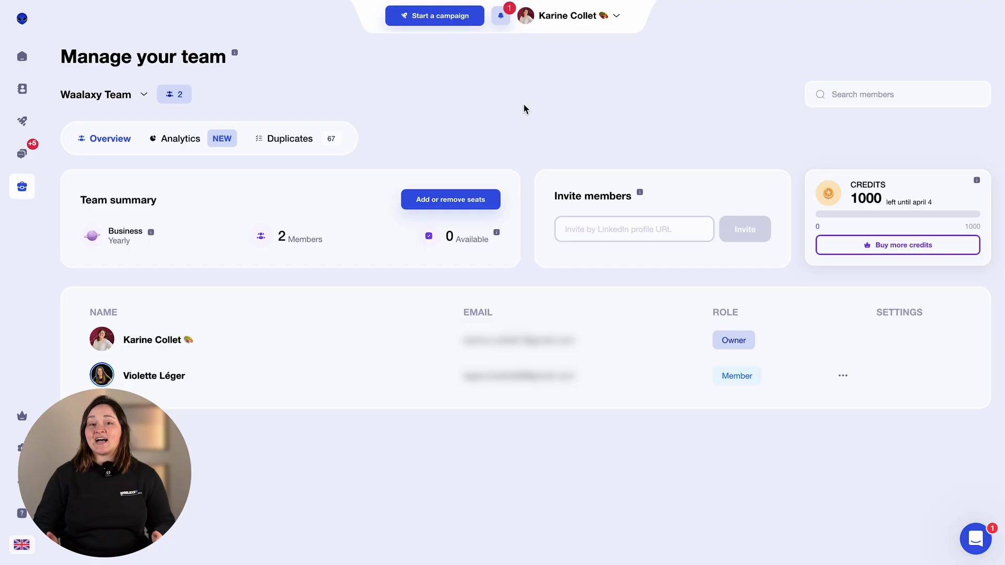
- Check the acceptance notification, then open the new member's settings menu
left_click(501, 17)
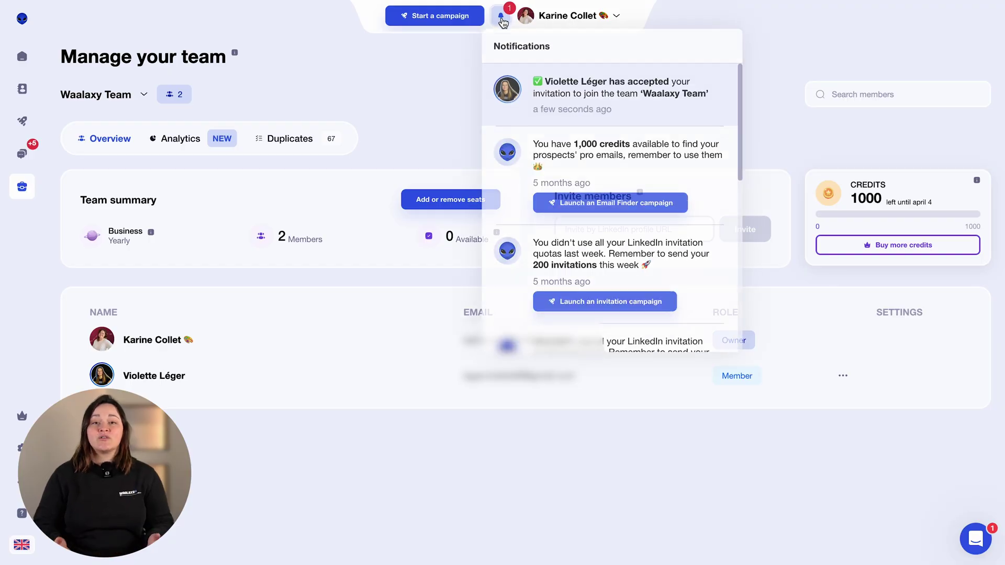
left_click(502, 19)
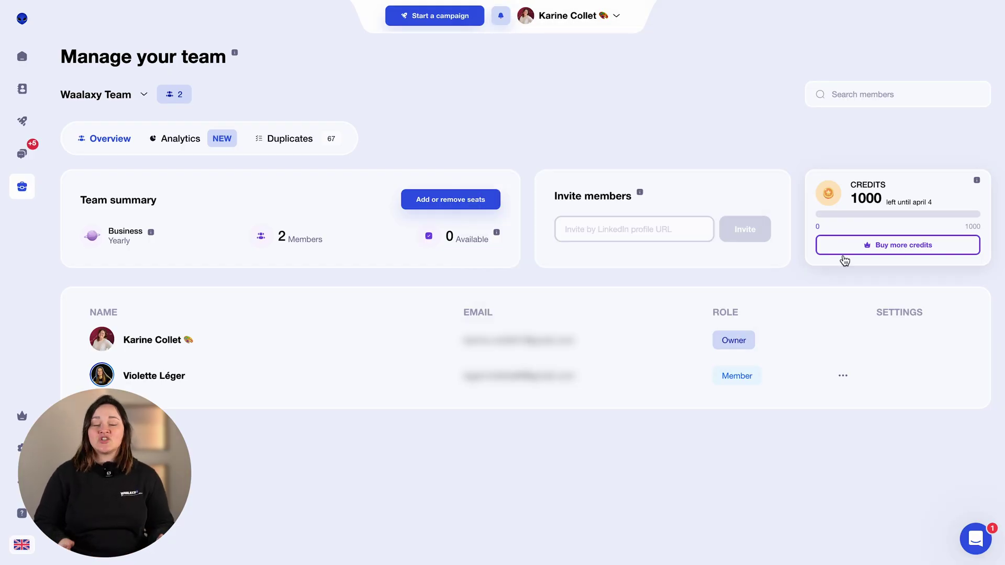
left_click(842, 376)
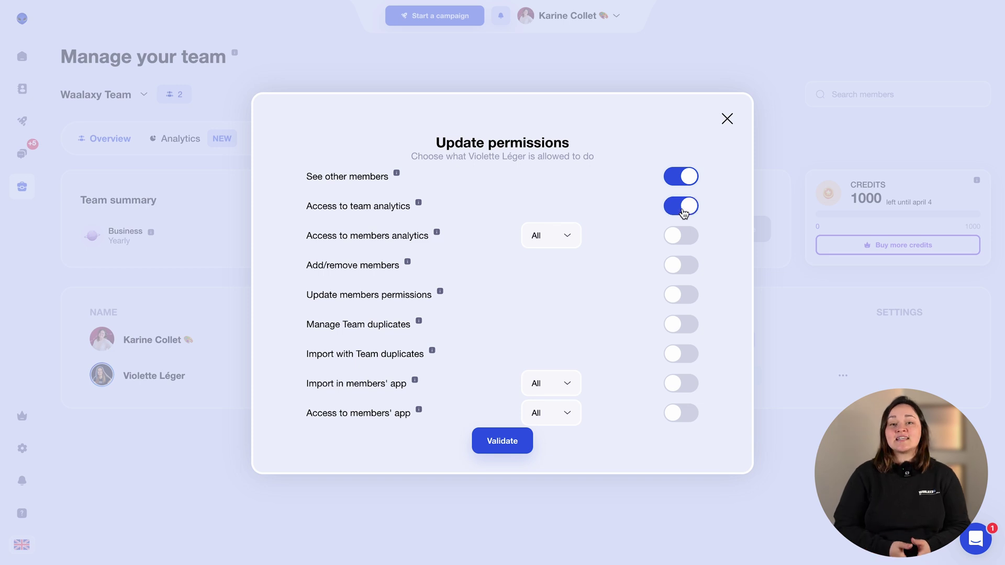
- Keep members analytics, members' app imports and members' app access scoped to All
left_click(572, 240)
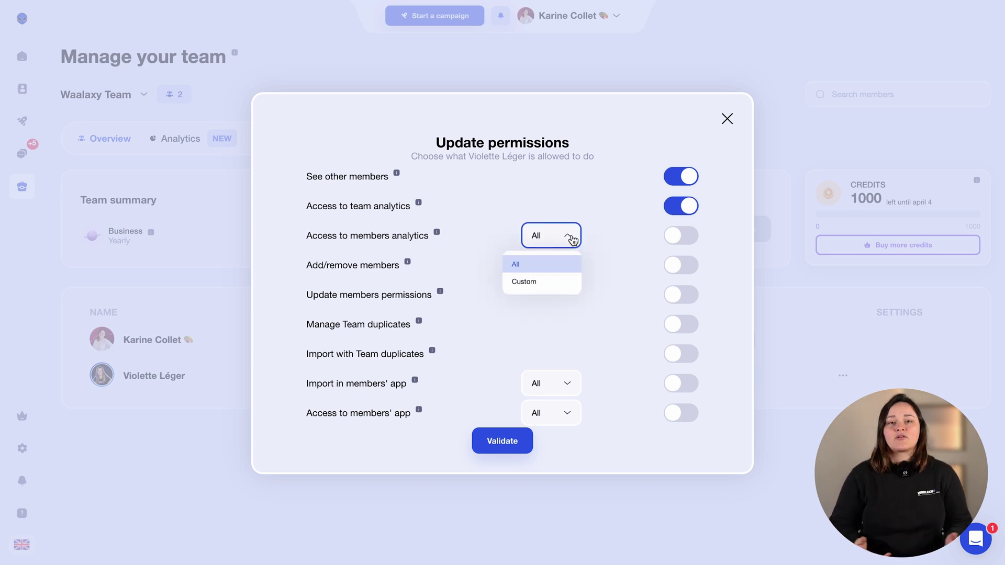
left_click(572, 240)
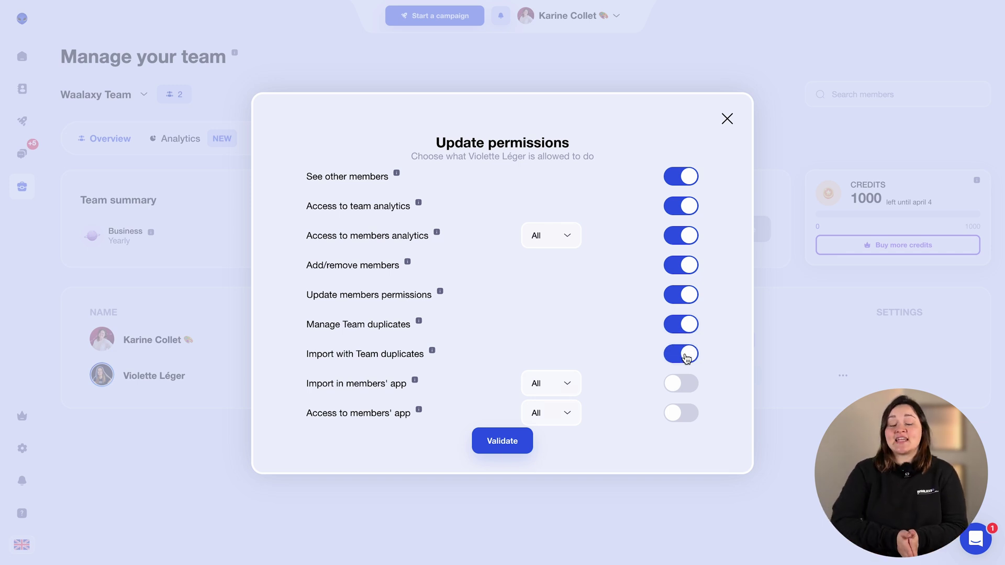
left_click(568, 383)
left_click(568, 383)
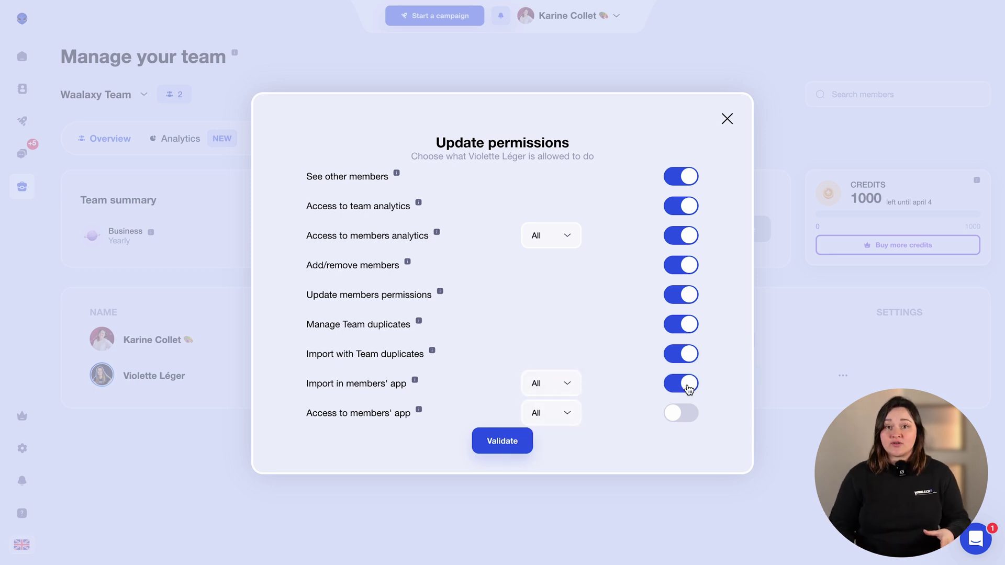
left_click(559, 423)
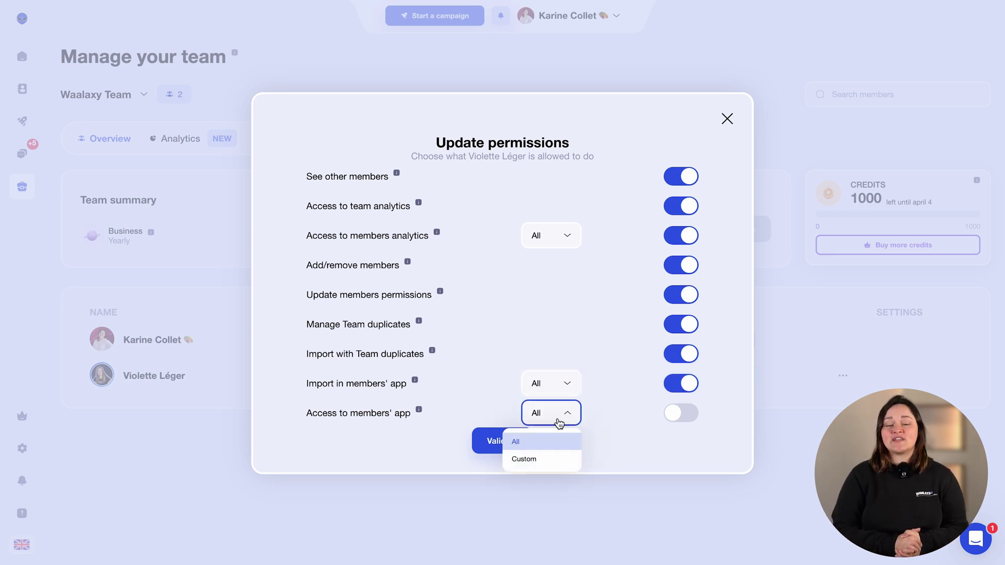
left_click(559, 423)
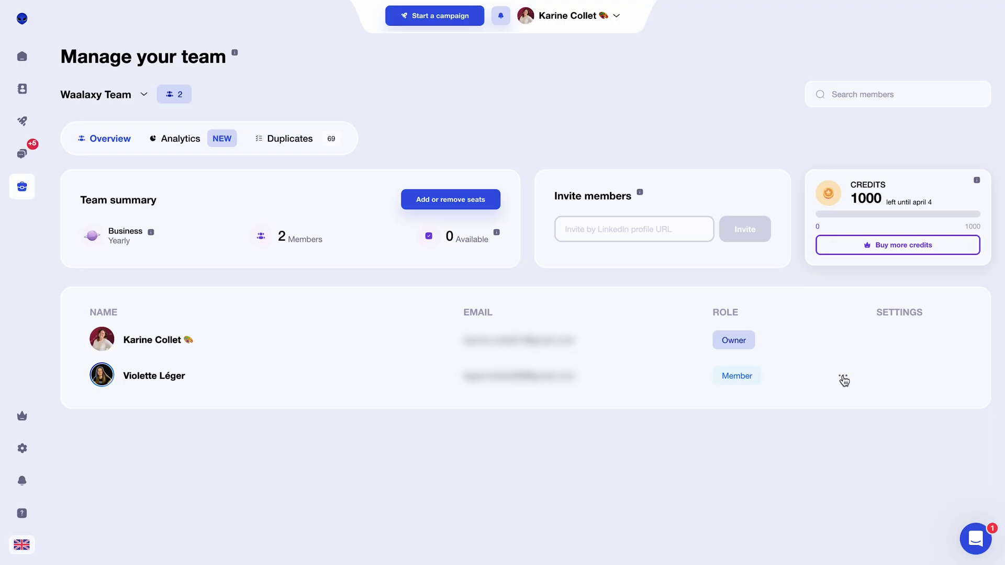
- Choose Remove member from the second member's '...' menu
left_click(843, 379)
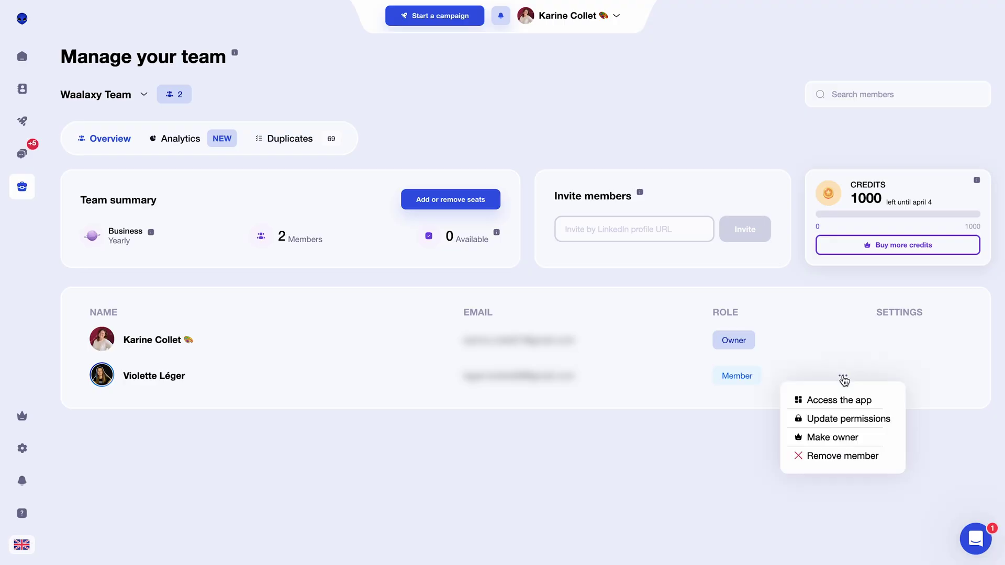
left_click(823, 457)
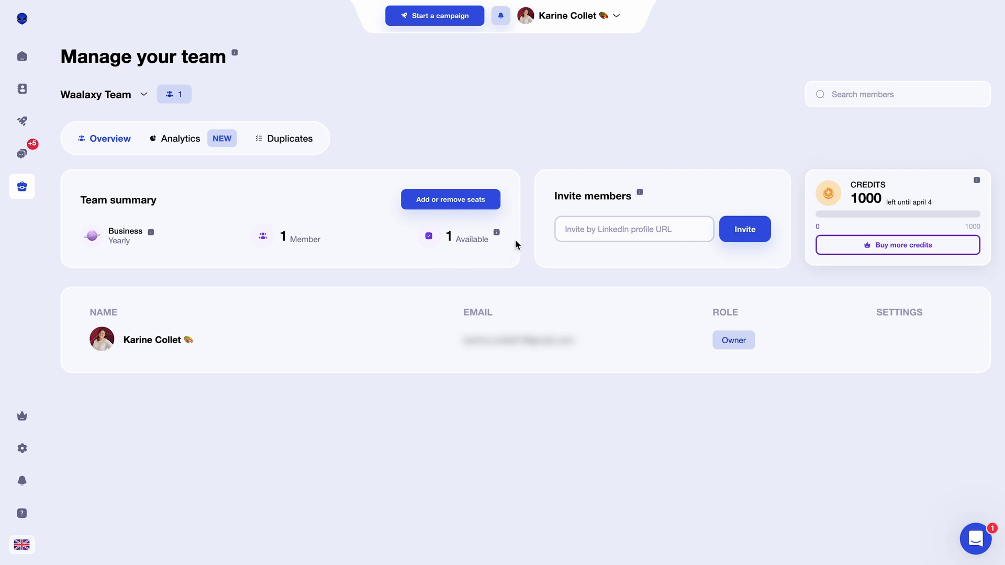
- Reduce the team from 2 seats to 1, then show the team Analytics tab
left_click(456, 201)
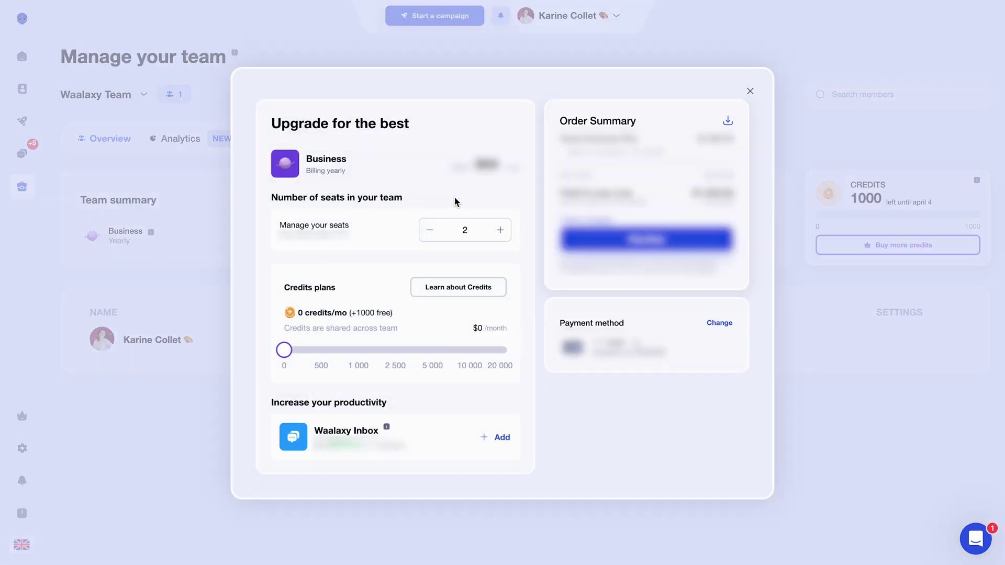
left_click(429, 230)
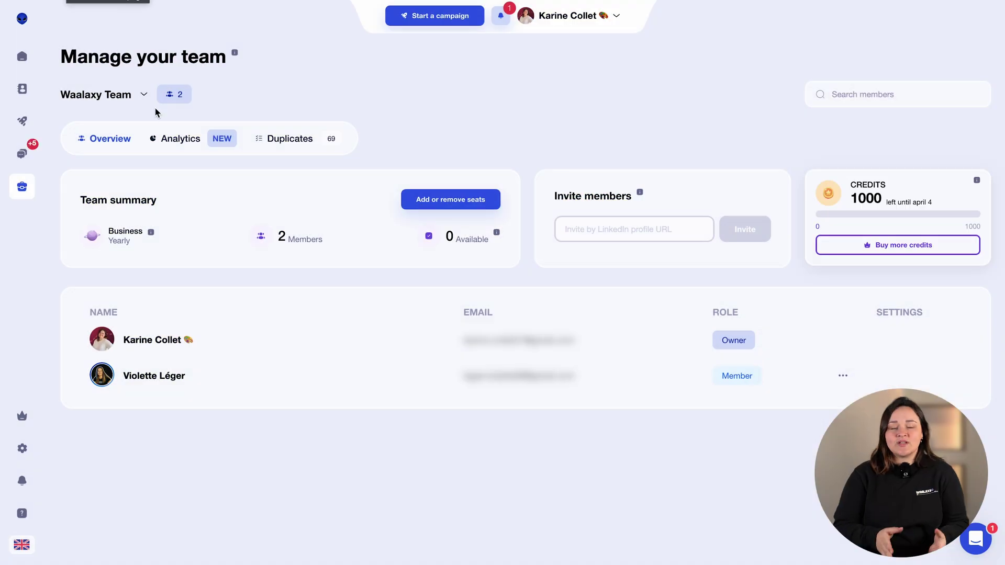
left_click(186, 146)
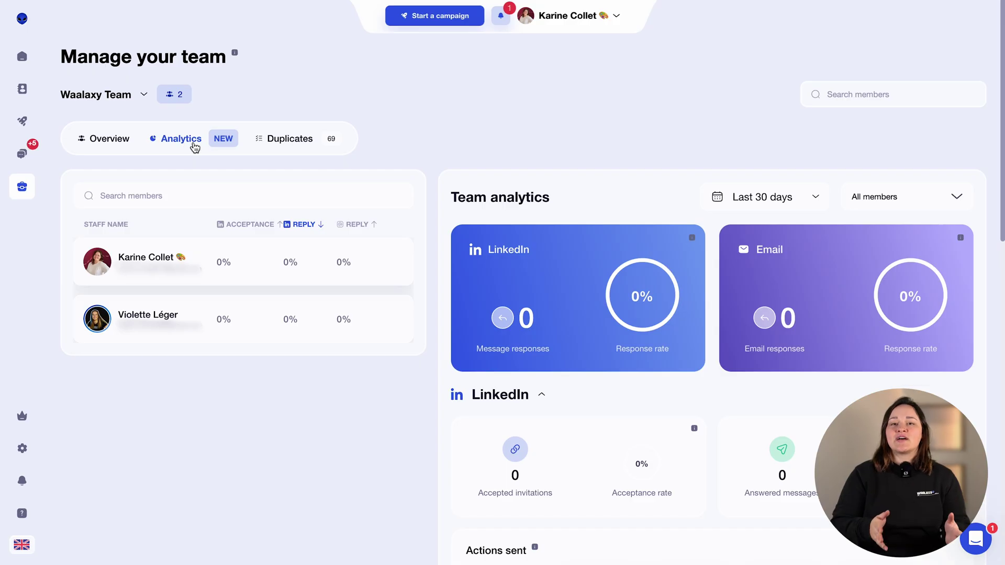
- Show All time analytics and view the owner's and second member's individual figures
left_click(733, 208)
left_click(749, 355)
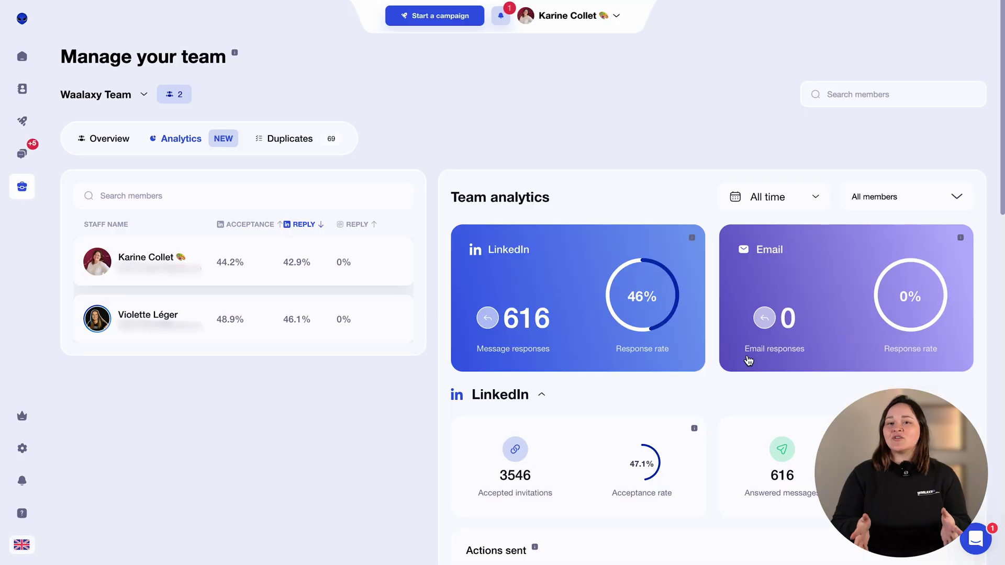
left_click(338, 262)
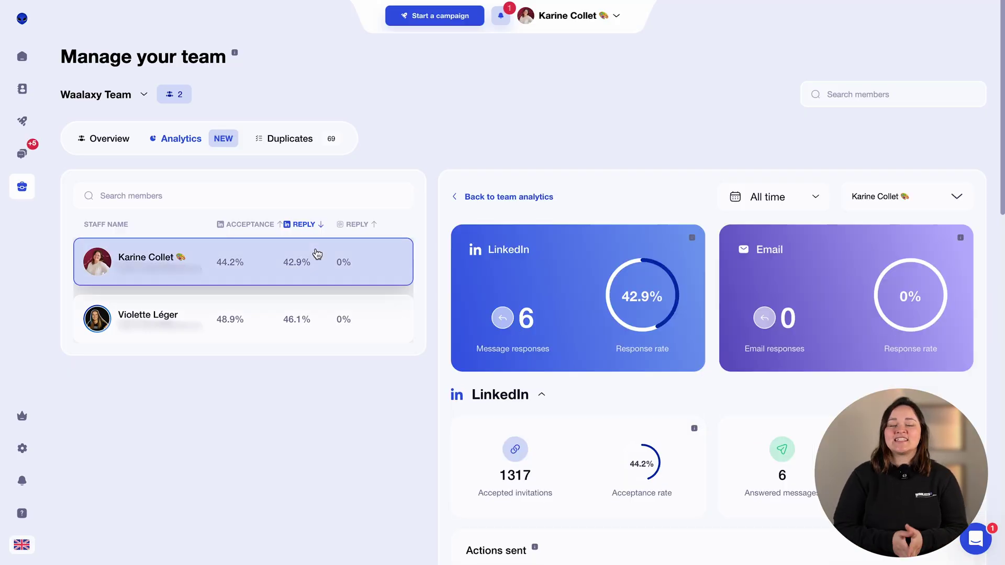
left_click(302, 322)
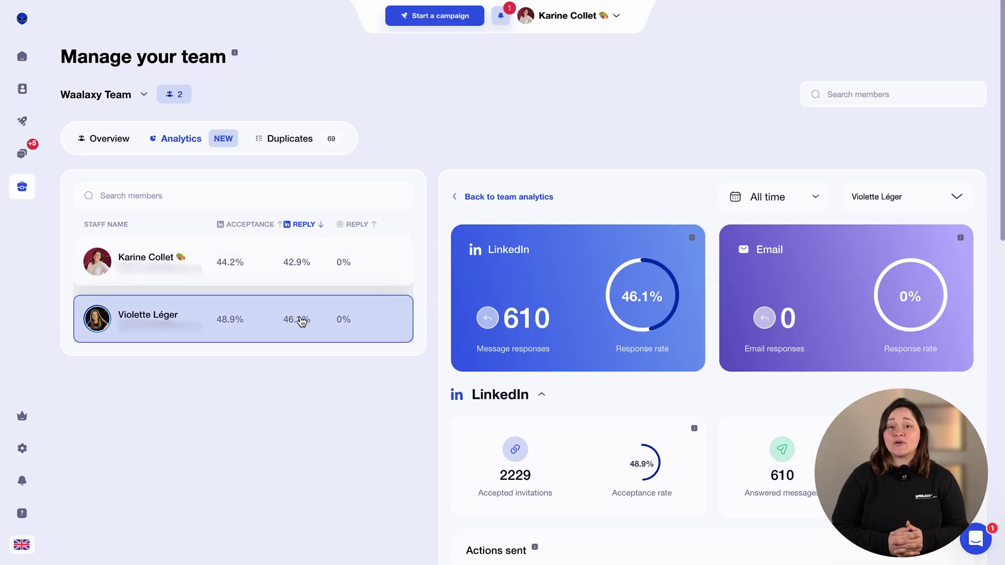
- Sort members by acceptance rate and keep the first duplicate in the second member's account
left_click(248, 224)
left_click(249, 225)
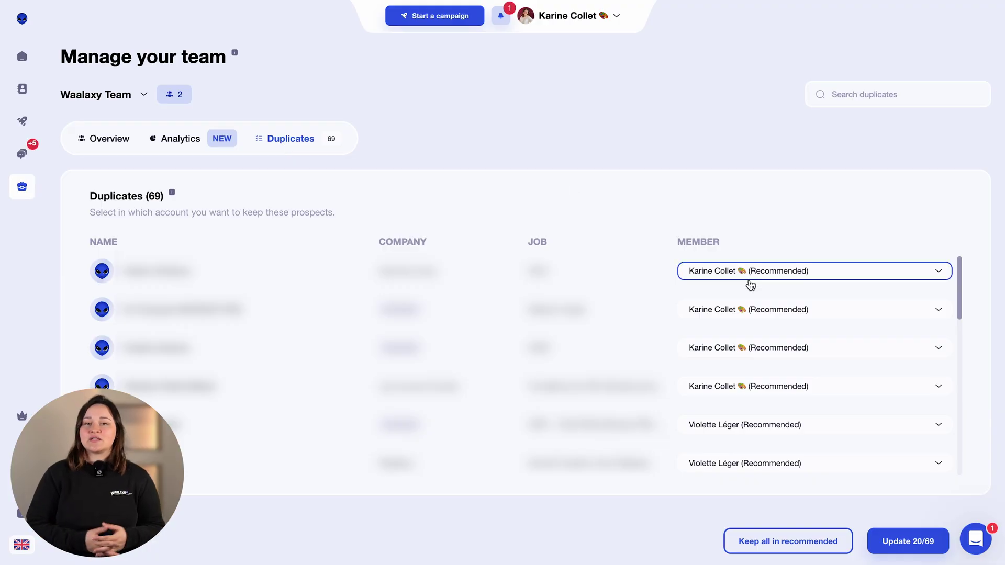
left_click(749, 274)
left_click(743, 375)
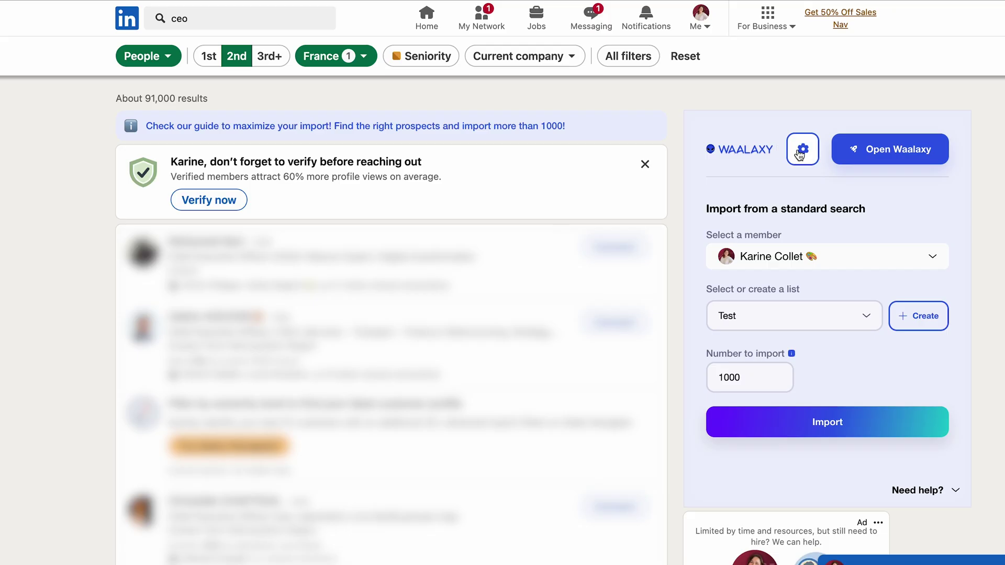
- Enable Team duplicate security and set the import to the second member's account
left_click(864, 142)
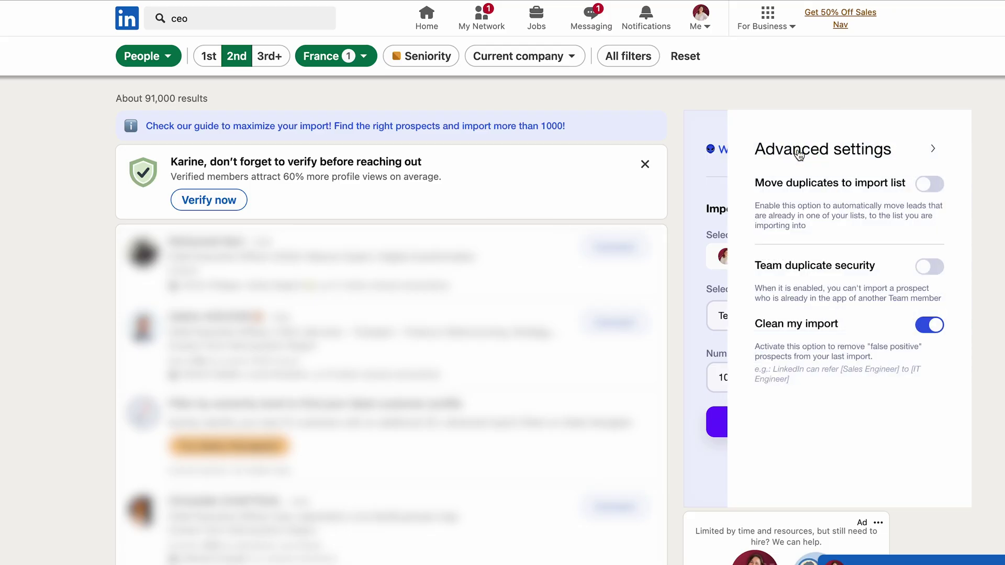
left_click(930, 269)
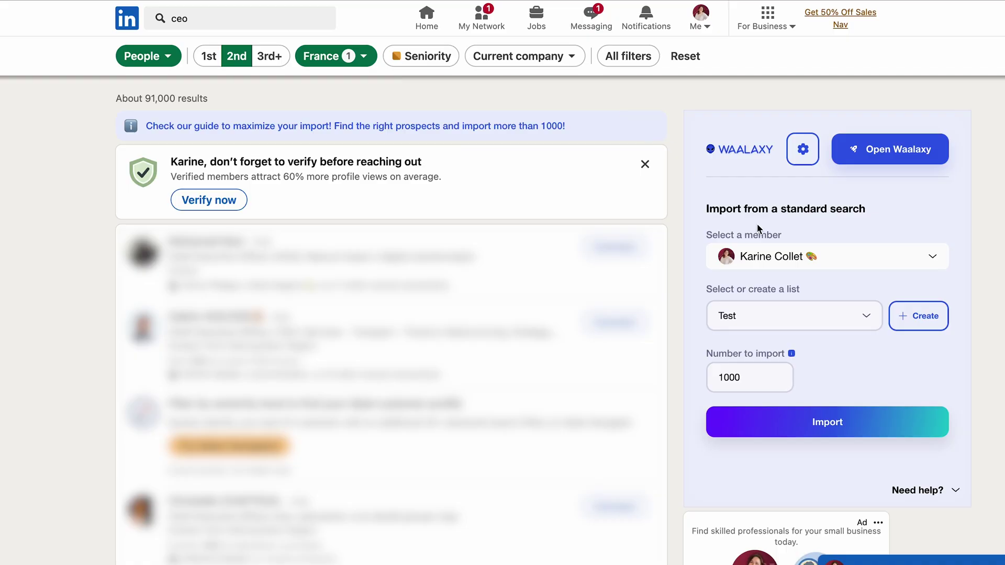
left_click(770, 256)
left_click(765, 365)
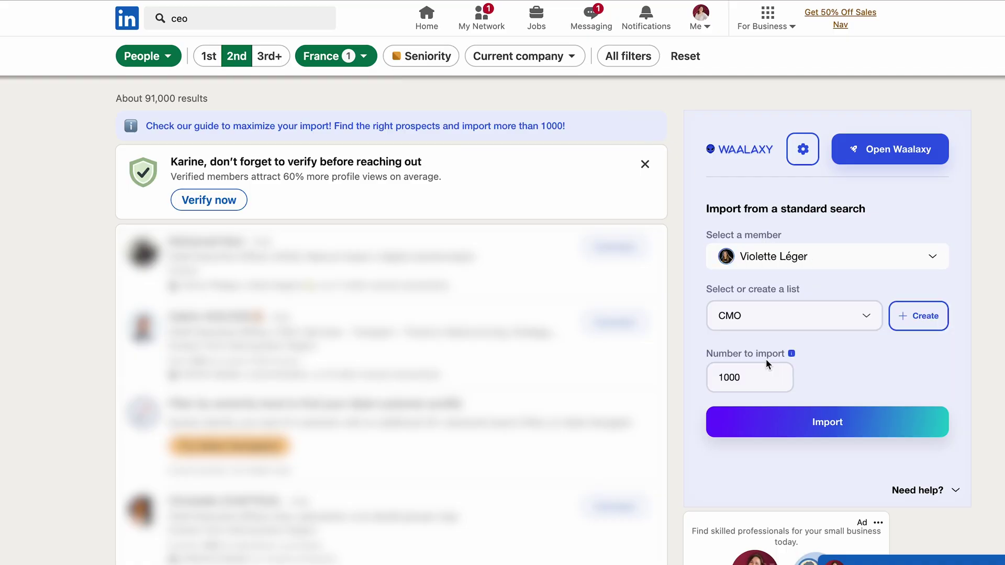